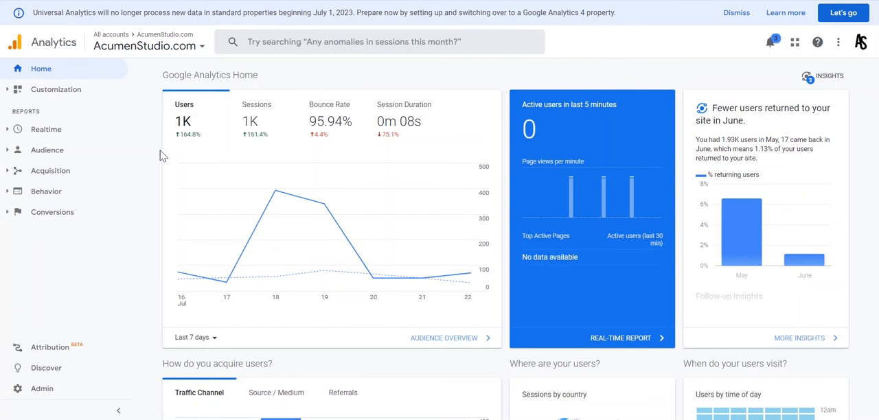
Review the goals of the AcumenStudio.com view in the admin settings and return to the admin overview
{"action": "left_click", "coordinate": [53, 389]}
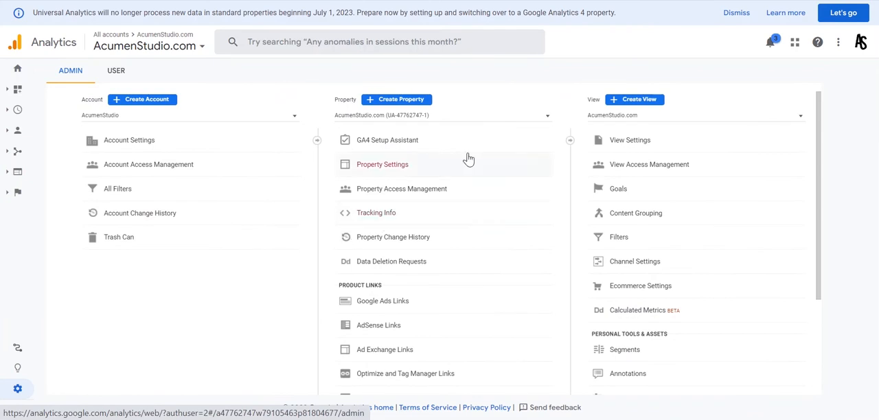
{"action": "left_click", "coordinate": [620, 189]}
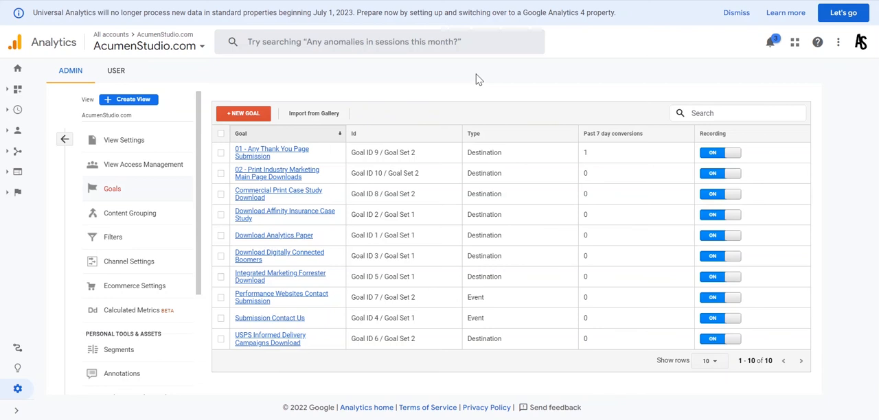
{"action": "left_click", "coordinate": [65, 140]}
{"action": "scroll", "coordinate": [526, 222], "scroll_direction": "down", "scroll_amount": 3}
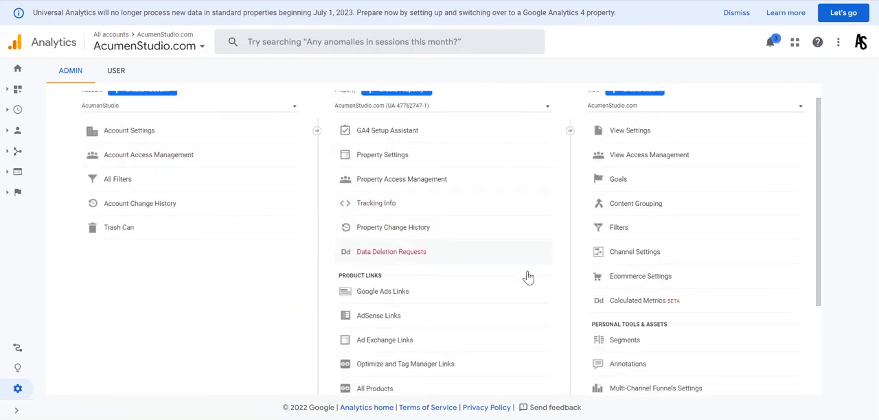
{"action": "scroll", "coordinate": [502, 336], "scroll_direction": "up", "scroll_amount": 2}
{"action": "scroll", "coordinate": [511, 336], "scroll_direction": "up", "scroll_amount": 2}
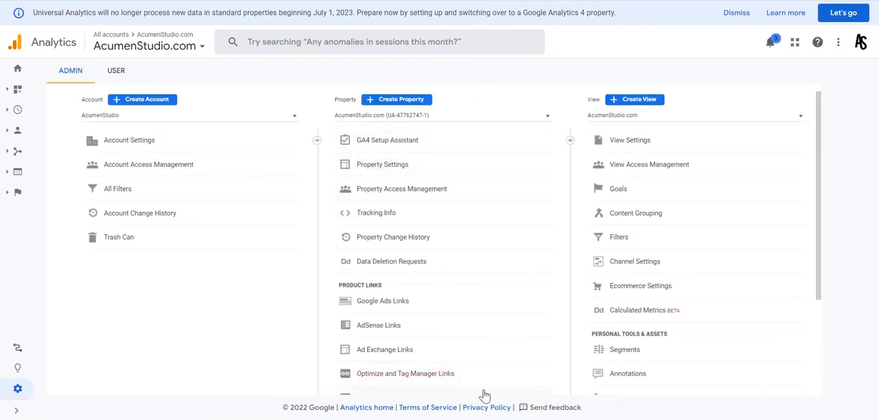
Connect the Universal Analytics property to the existing Acumen Studio GA4 property through the GA4 Setup Assistant
{"action": "left_click", "coordinate": [407, 139]}
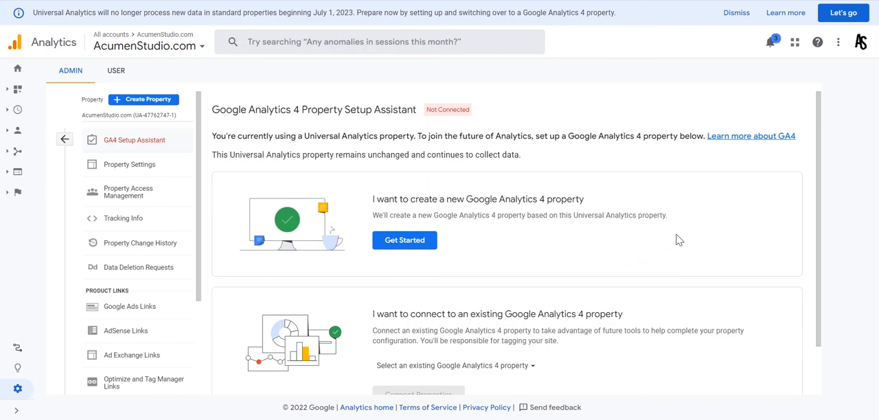
{"action": "scroll", "coordinate": [678, 240], "scroll_direction": "down", "scroll_amount": 1}
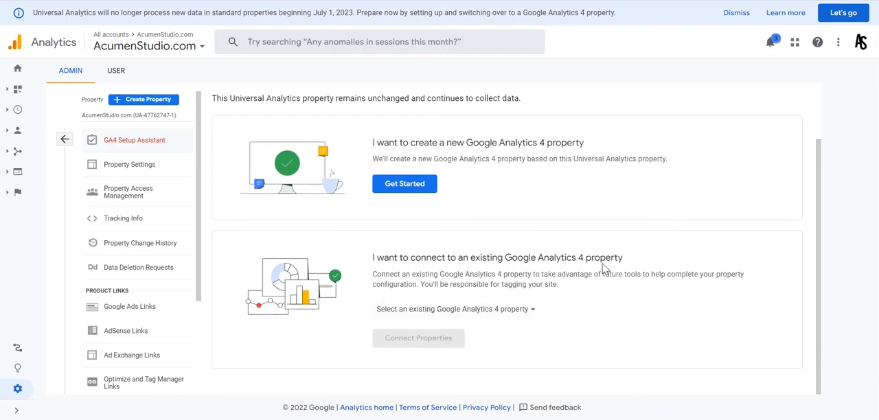
{"action": "left_click", "coordinate": [508, 319]}
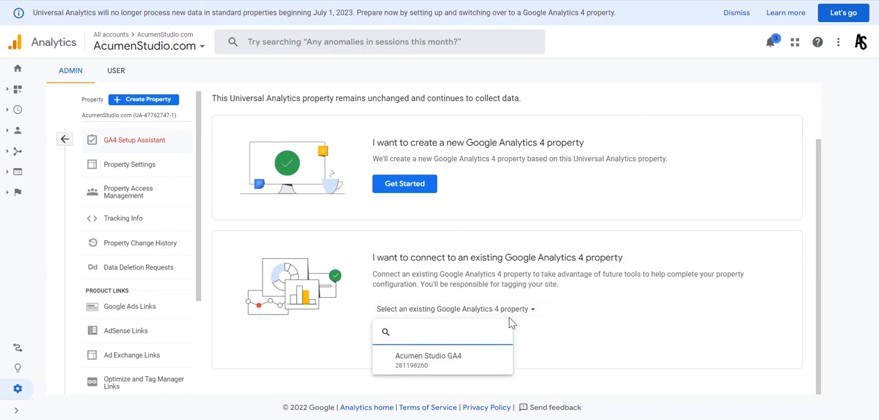
{"action": "left_click", "coordinate": [474, 368]}
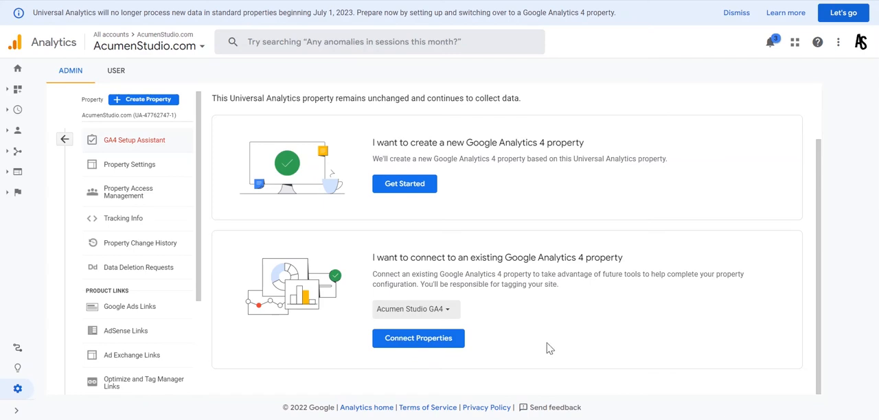
{"action": "left_click", "coordinate": [434, 341]}
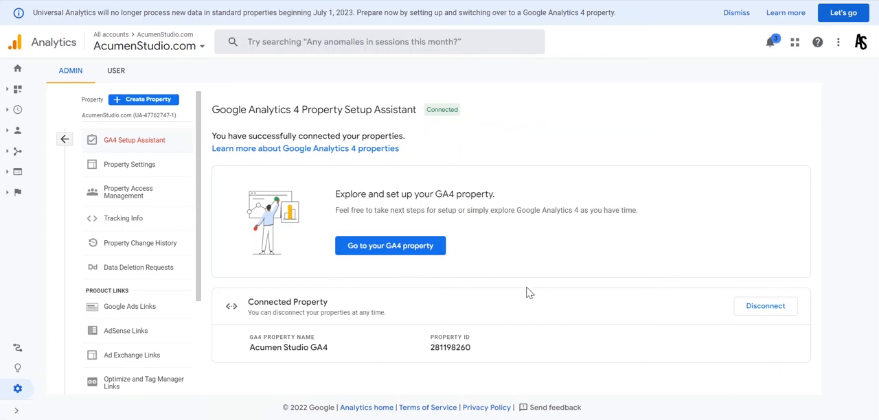
Go to the connected GA4 property, look over its Setup Assistant, and open its admin overview
{"action": "left_click", "coordinate": [396, 252]}
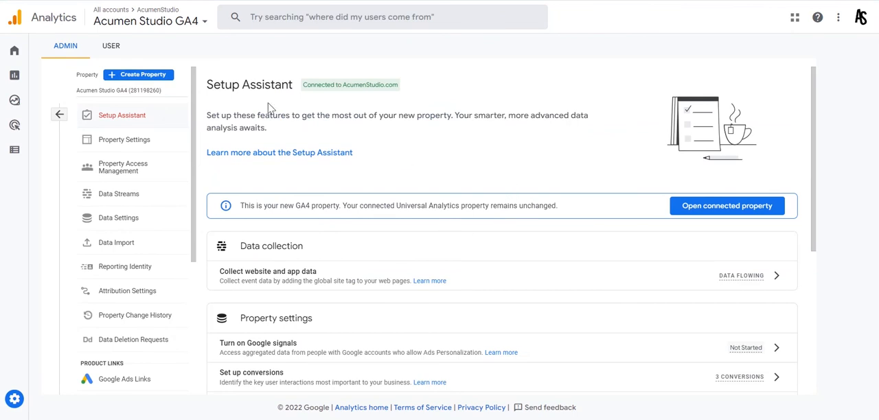
{"action": "scroll", "coordinate": [520, 188], "scroll_direction": "down", "scroll_amount": 2}
{"action": "scroll", "coordinate": [490, 192], "scroll_direction": "up", "scroll_amount": 2}
{"action": "mouse_move", "coordinate": [16, 402]}
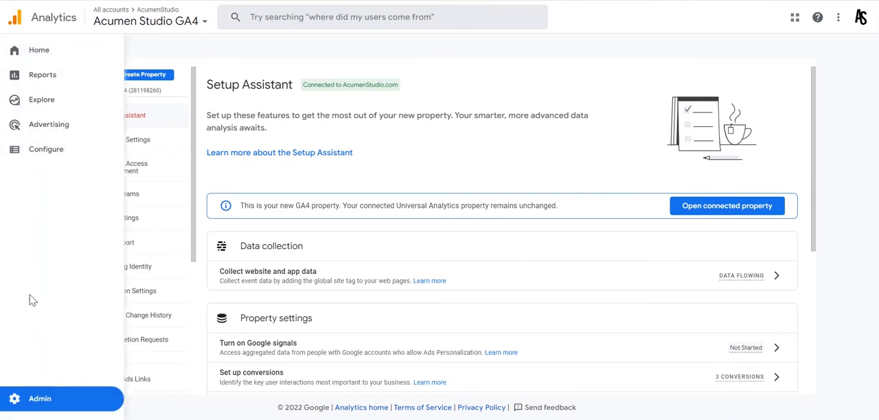
{"action": "left_click", "coordinate": [33, 406]}
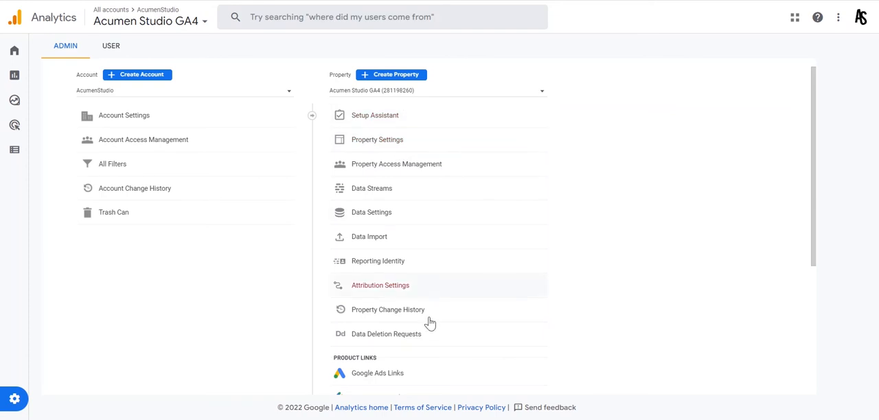
Examine the GA4 Setup Assistant's data collection, property settings and Google Ads tasks, plus the available product links
{"action": "left_click", "coordinate": [388, 119]}
{"action": "scroll", "coordinate": [560, 127], "scroll_direction": "down", "scroll_amount": 2}
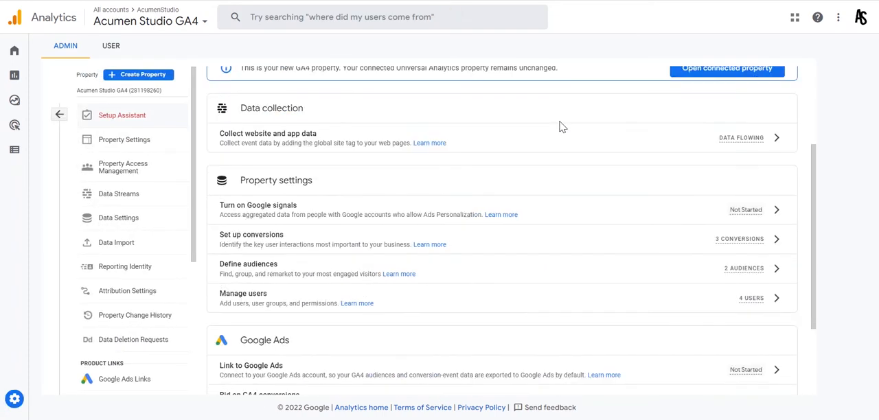
{"action": "scroll", "coordinate": [560, 128], "scroll_direction": "down", "scroll_amount": 2}
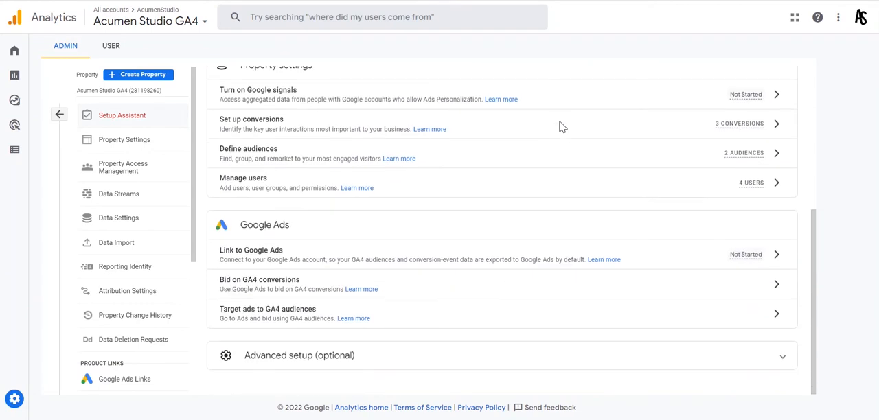
{"action": "scroll", "coordinate": [447, 259], "scroll_direction": "up", "scroll_amount": 2}
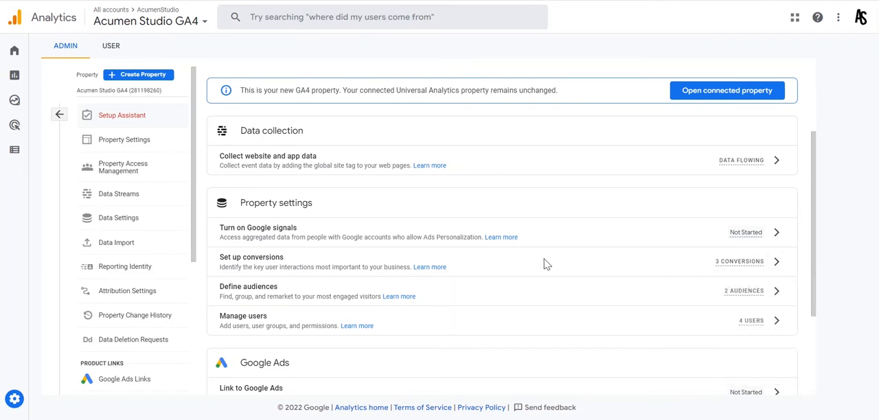
{"action": "scroll", "coordinate": [135, 229], "scroll_direction": "down", "scroll_amount": 3}
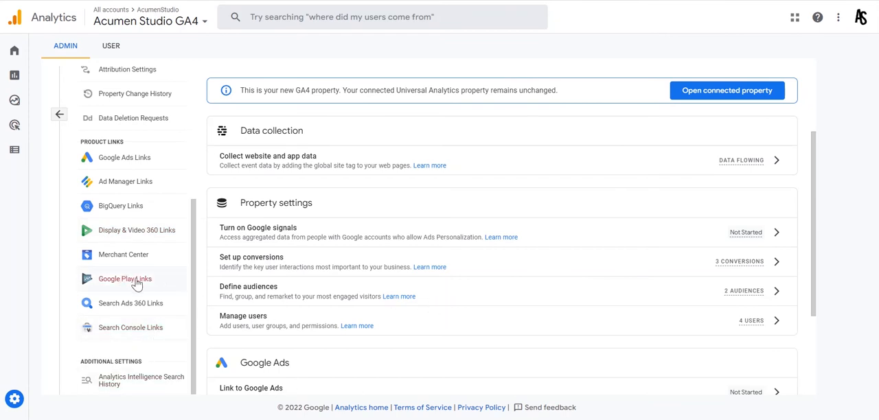
{"action": "scroll", "coordinate": [137, 284], "scroll_direction": "up", "scroll_amount": 3}
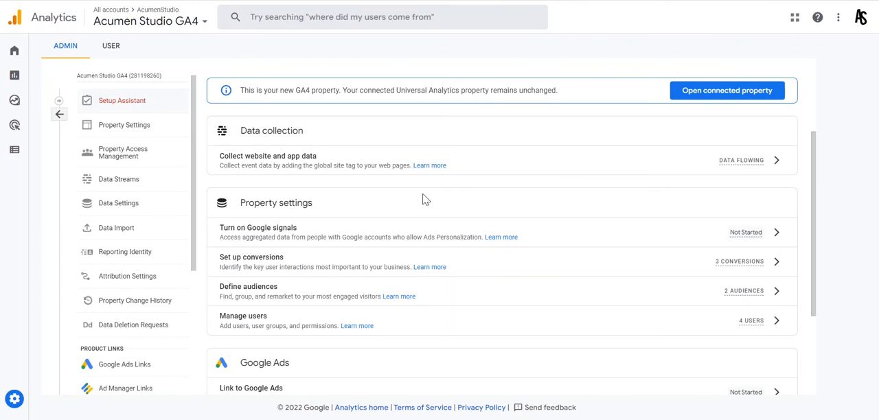
{"action": "scroll", "coordinate": [439, 237], "scroll_direction": "up", "scroll_amount": 2}
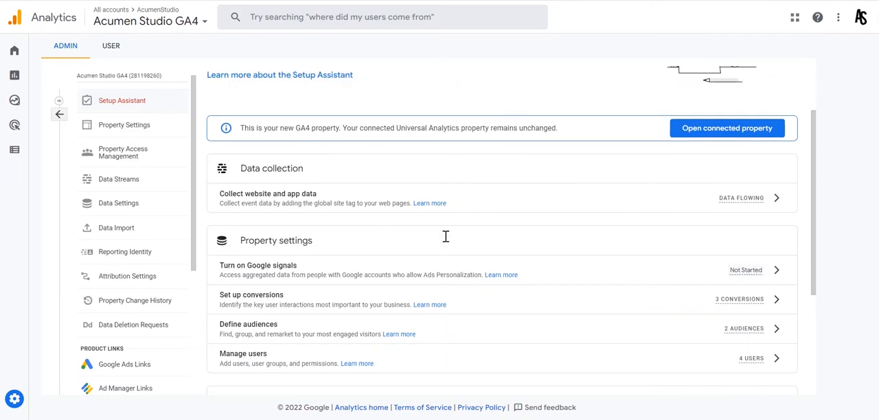
{"action": "scroll", "coordinate": [452, 249], "scroll_direction": "down", "scroll_amount": 2}
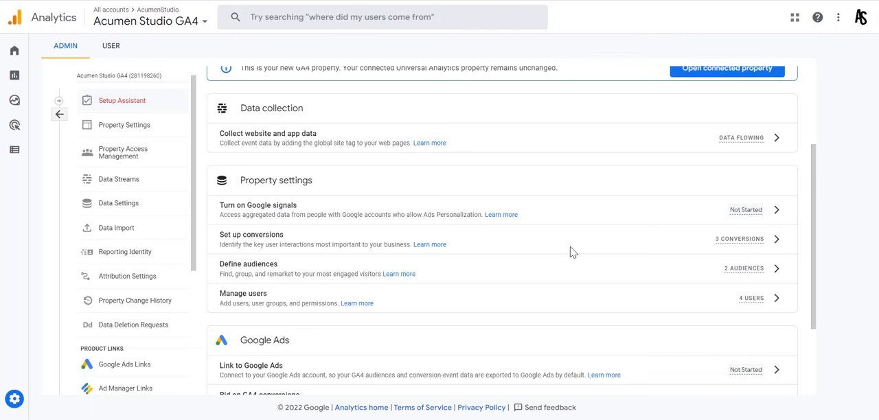
{"action": "scroll", "coordinate": [570, 251], "scroll_direction": "down", "scroll_amount": 2}
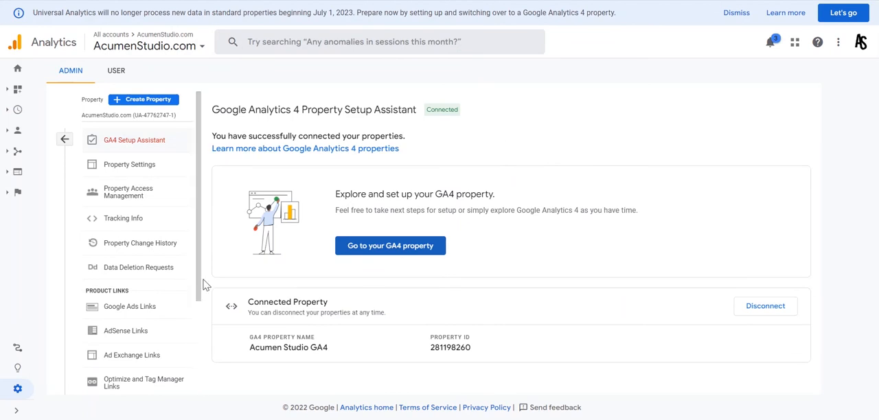
Look over the Universal Analytics property's admin options and open the view's goals list
{"action": "scroll", "coordinate": [157, 241], "scroll_direction": "down", "scroll_amount": 3}
{"action": "scroll", "coordinate": [166, 336], "scroll_direction": "up", "scroll_amount": 1}
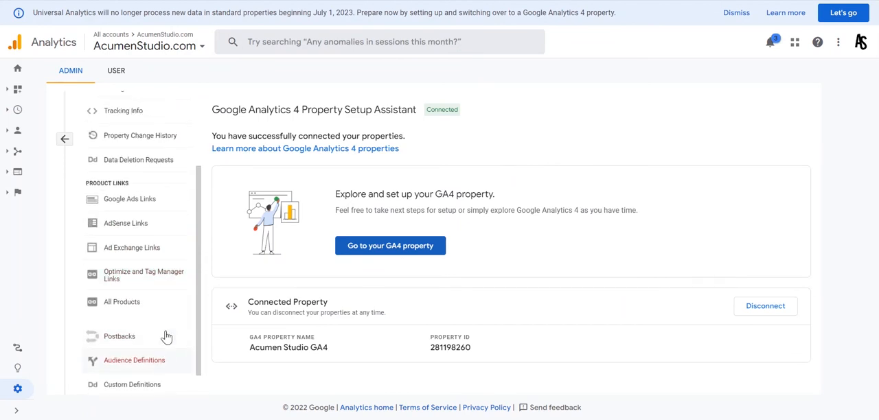
{"action": "scroll", "coordinate": [166, 336], "scroll_direction": "up", "scroll_amount": 3}
{"action": "left_click", "coordinate": [64, 139]}
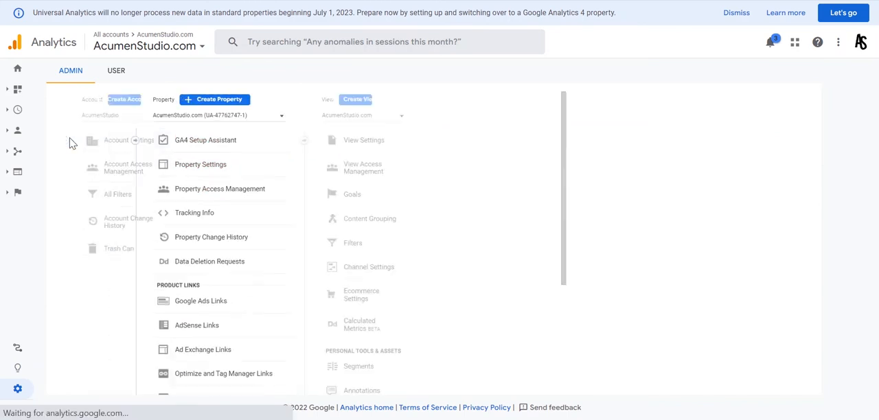
{"action": "left_click", "coordinate": [646, 191]}
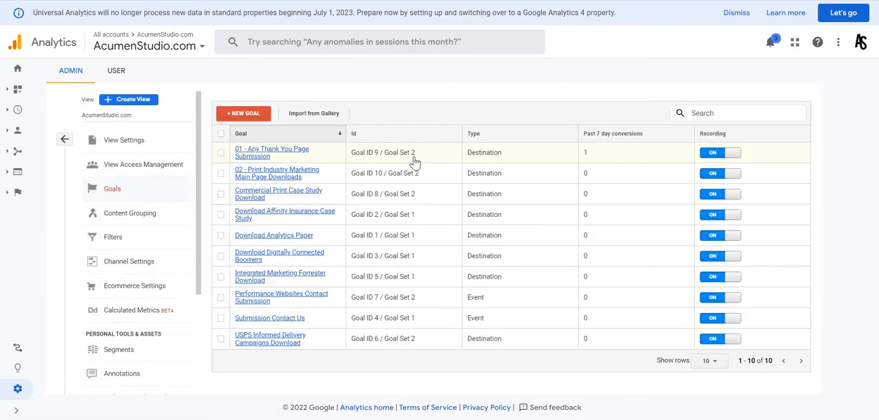
Inspect the destination rule in the goal details of "01 - Any Thank You Page Submission" and return to the goals list
{"action": "left_click", "coordinate": [273, 155]}
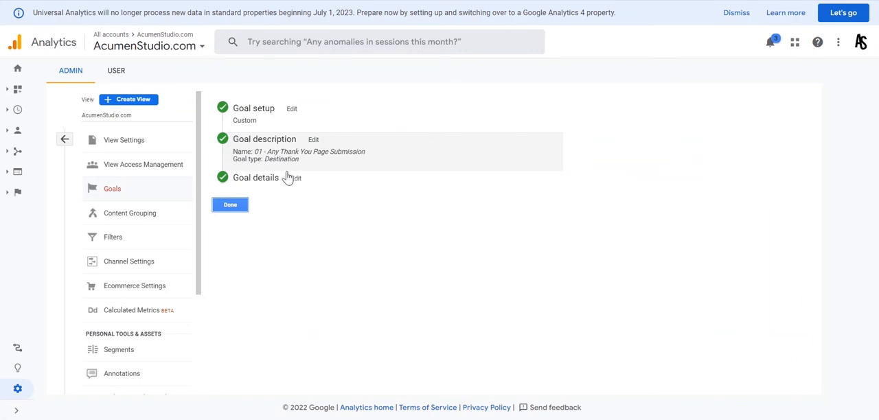
{"action": "left_click", "coordinate": [298, 178]}
{"action": "left_click", "coordinate": [367, 208]}
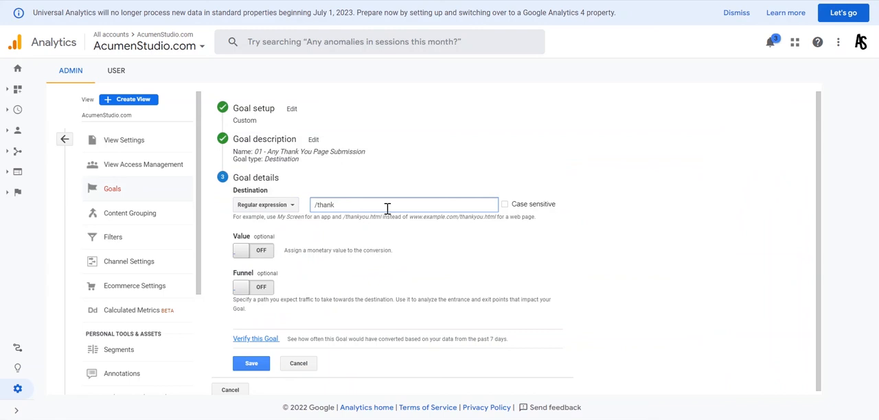
{"action": "left_click_drag", "start_coordinate": [352, 202], "coordinate": [305, 208]}
{"action": "left_click", "coordinate": [352, 206]}
{"action": "left_click_drag", "start_coordinate": [366, 203], "coordinate": [310, 209]}
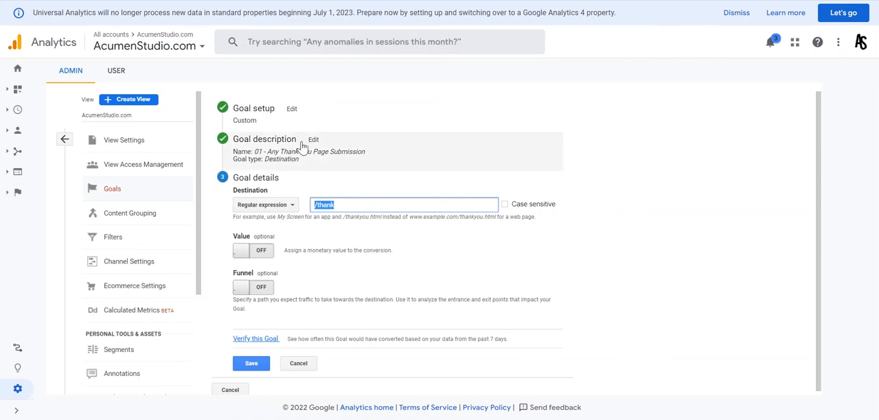
{"action": "left_click", "coordinate": [121, 197]}
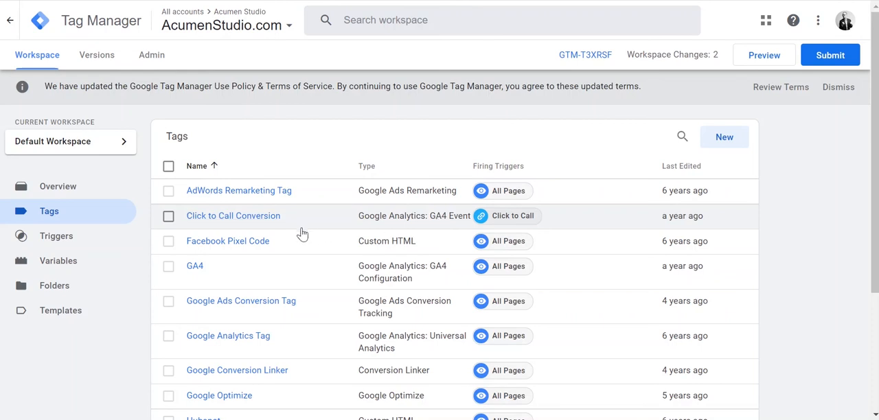
In Tag Manager, open the Click to Call Conversion tag and examine its GA4 event configuration and event parameters
{"action": "left_click", "coordinate": [238, 221]}
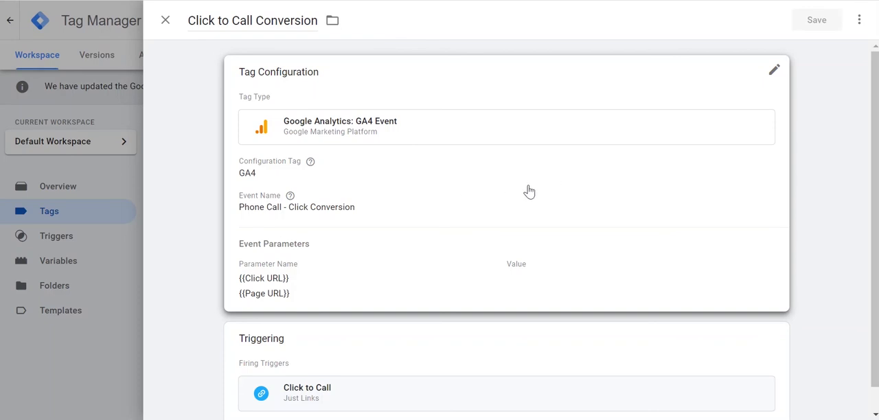
{"action": "left_click", "coordinate": [492, 187]}
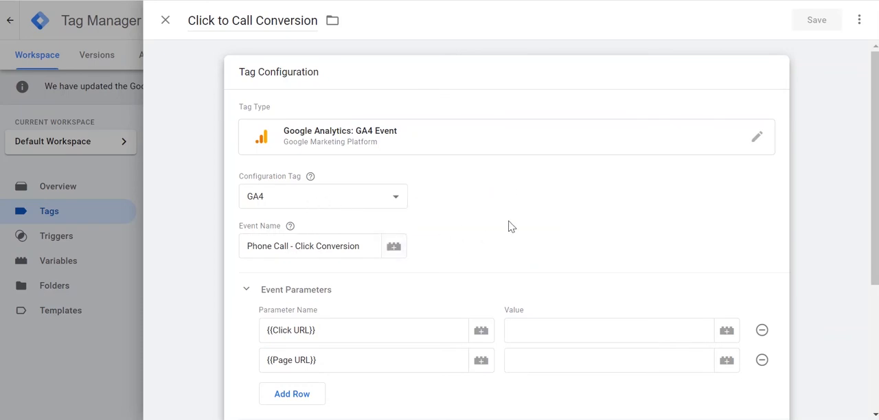
{"action": "scroll", "coordinate": [512, 227], "scroll_direction": "down", "scroll_amount": 2}
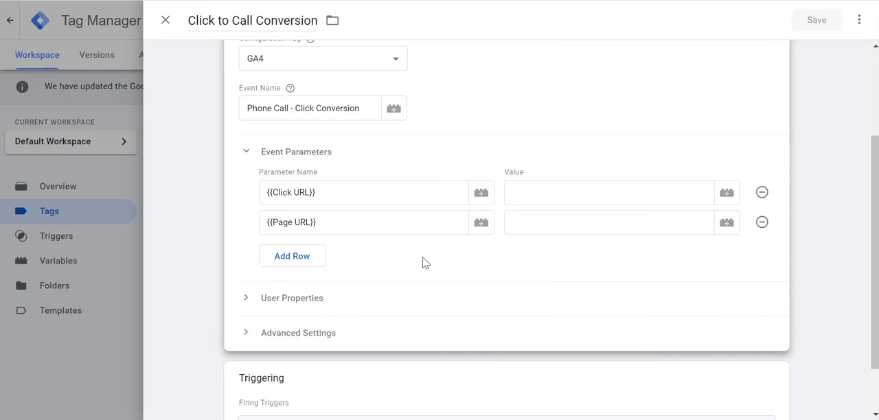
{"action": "scroll", "coordinate": [446, 260], "scroll_direction": "down", "scroll_amount": 1}
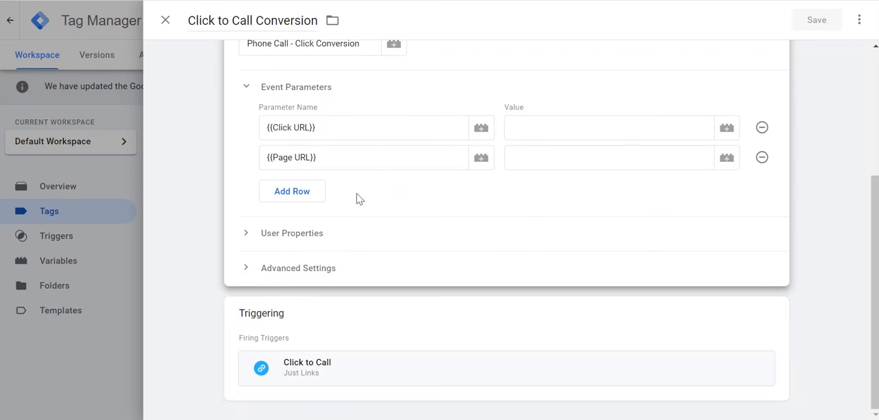
{"action": "scroll", "coordinate": [306, 249], "scroll_direction": "up", "scroll_amount": 2}
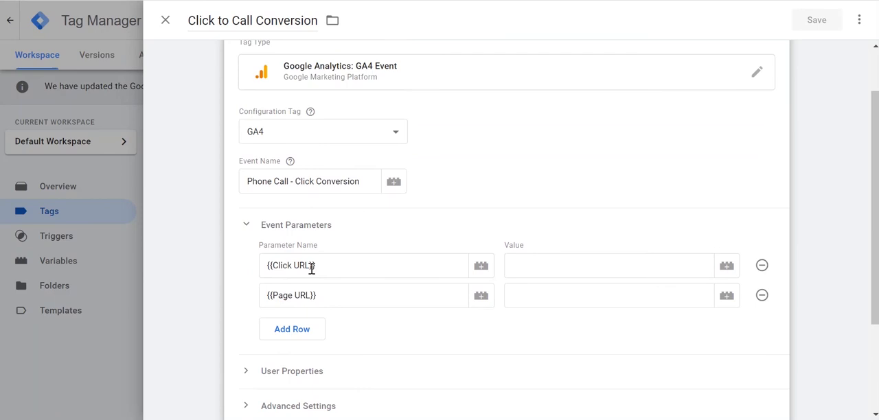
Inspect the tag's Click to Call firing trigger and open the conversion tag that references it
{"action": "scroll", "coordinate": [324, 286], "scroll_direction": "down", "scroll_amount": 2}
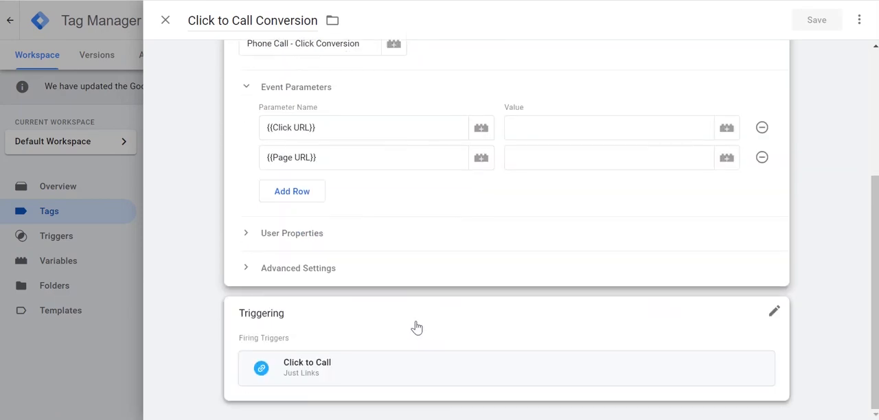
{"action": "left_click", "coordinate": [365, 374]}
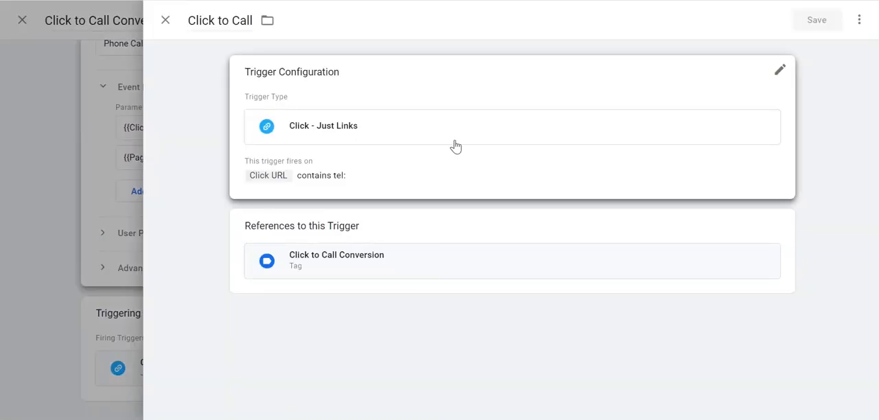
{"action": "left_click", "coordinate": [408, 273]}
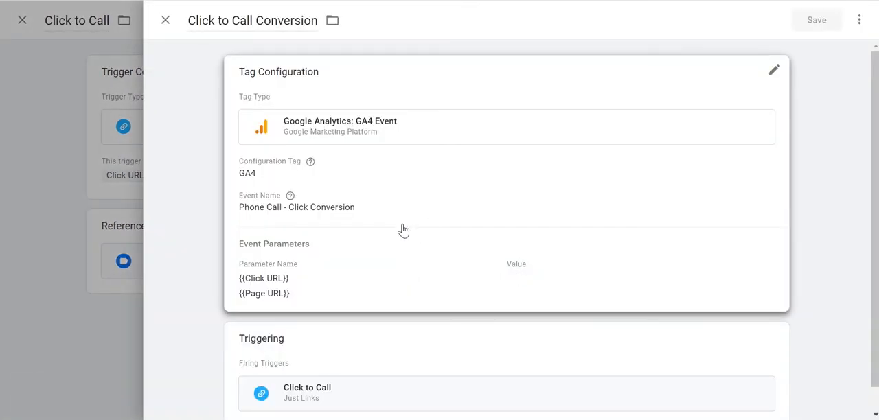
Review the Click to Call Conversion tag's configuration and firing trigger, and return to the Click to Call trigger
{"action": "scroll", "coordinate": [401, 229], "scroll_direction": "down", "scroll_amount": 1}
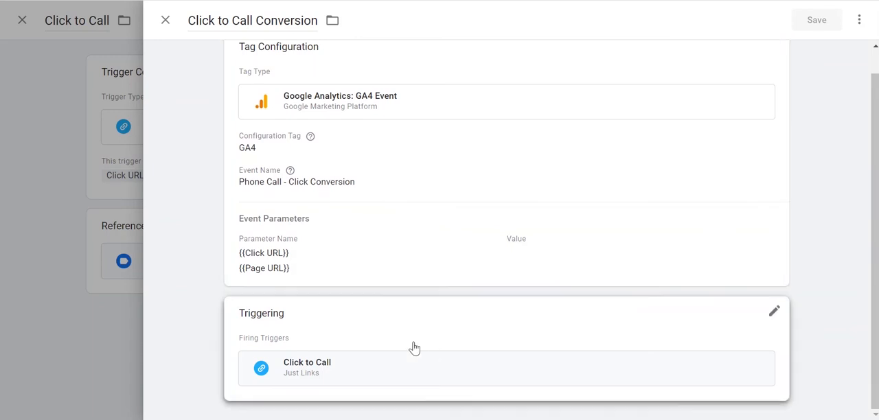
{"action": "scroll", "coordinate": [395, 199], "scroll_direction": "up", "scroll_amount": 1}
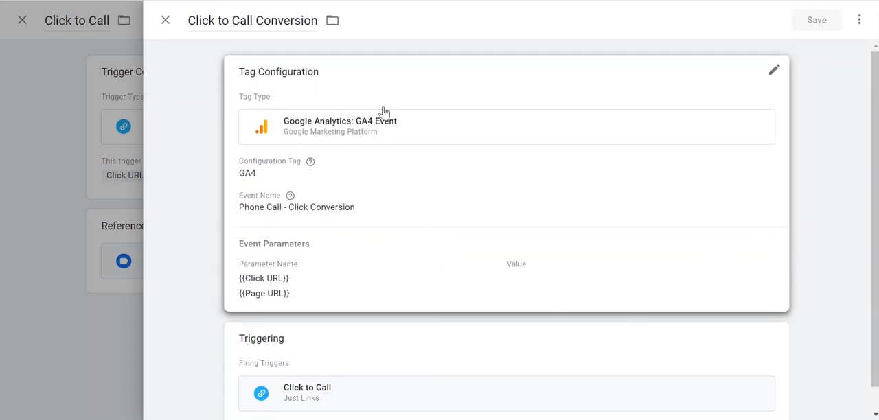
{"action": "left_click", "coordinate": [166, 21]}
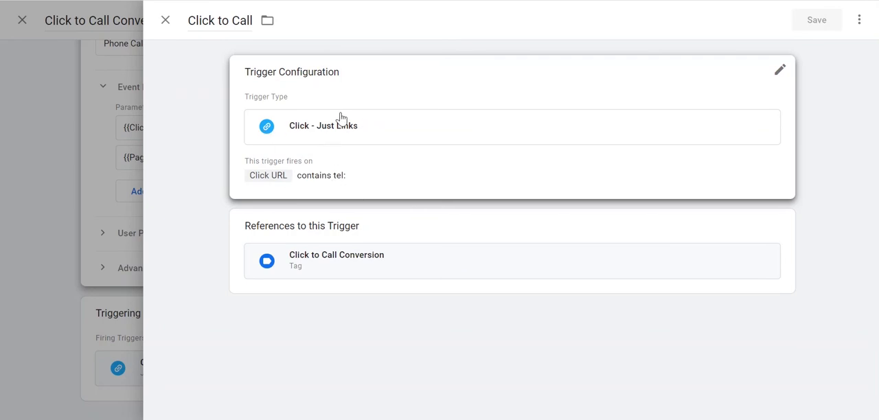
Open the Click to Call trigger configuration, examine its Click URL condition, and review the conversion tag that references it
{"action": "left_click", "coordinate": [343, 180]}
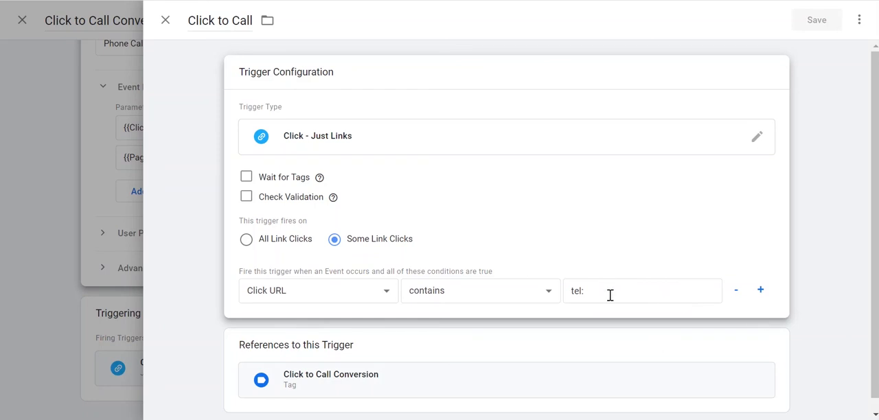
{"action": "triple_click", "coordinate": [589, 291]}
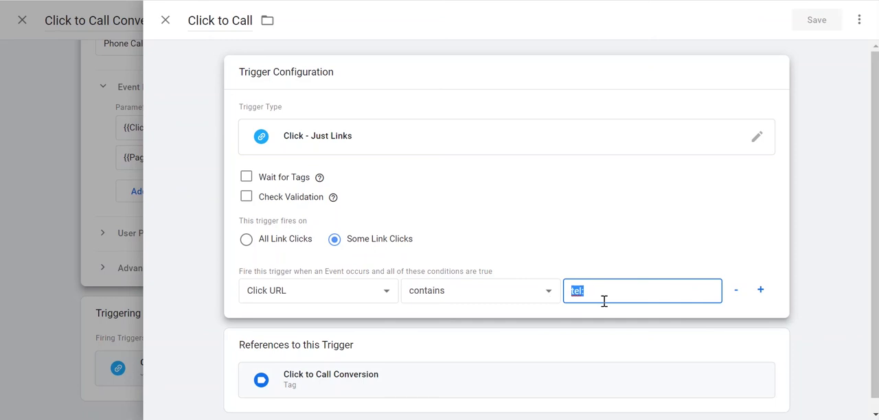
{"action": "left_click_drag", "start_coordinate": [605, 291], "coordinate": [567, 290]}
{"action": "left_click", "coordinate": [463, 387]}
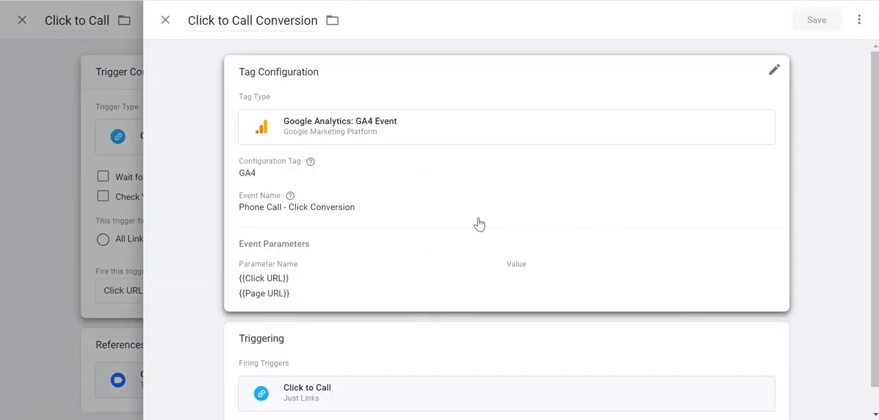
{"action": "scroll", "coordinate": [522, 261], "scroll_direction": "down", "scroll_amount": 1}
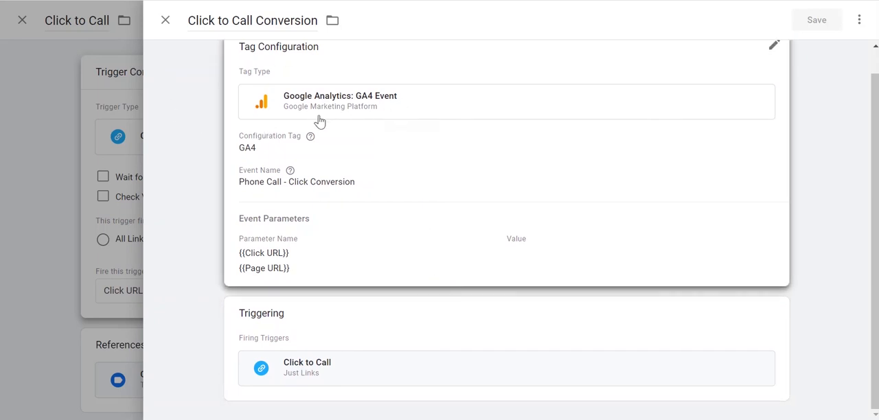
Switch to Google Analytics, look at the GA4 reports snapshot, and open the property's list of existing events
{"action": "left_click", "coordinate": [387, 122]}
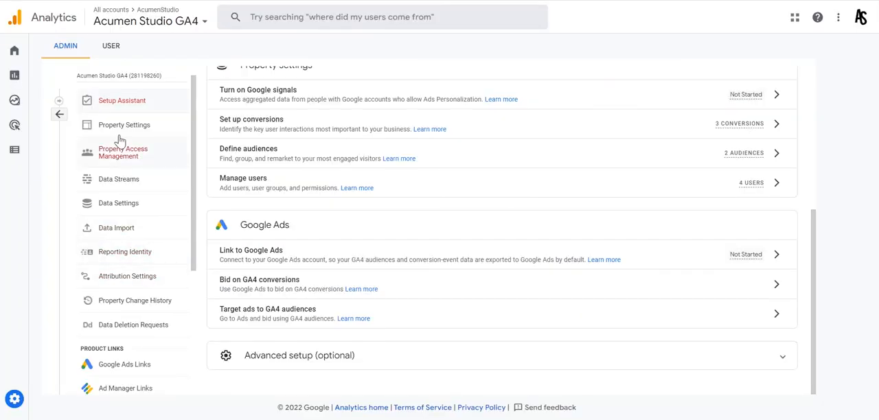
{"action": "mouse_move", "coordinate": [15, 96]}
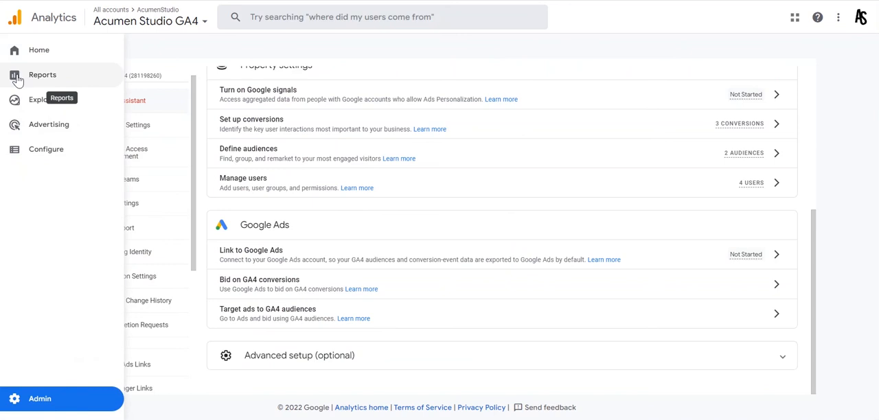
{"action": "left_click", "coordinate": [23, 76]}
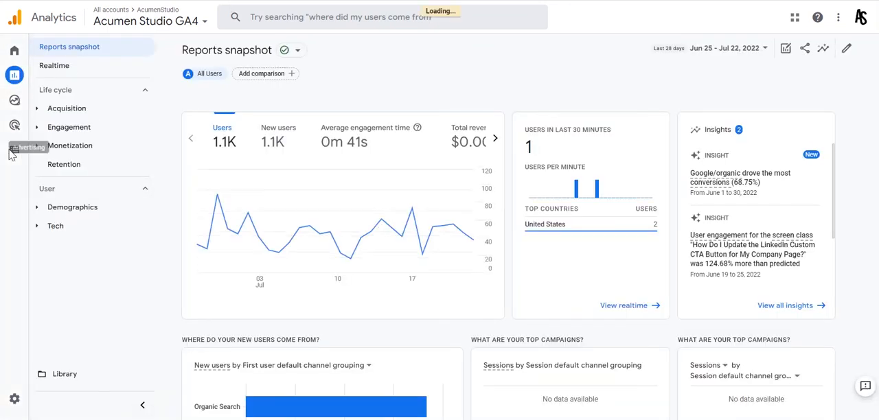
{"action": "mouse_move", "coordinate": [14, 191]}
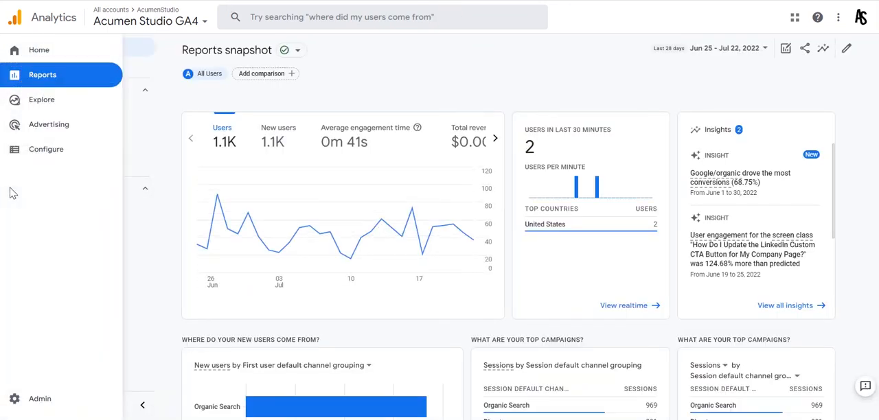
{"action": "left_click", "coordinate": [24, 155]}
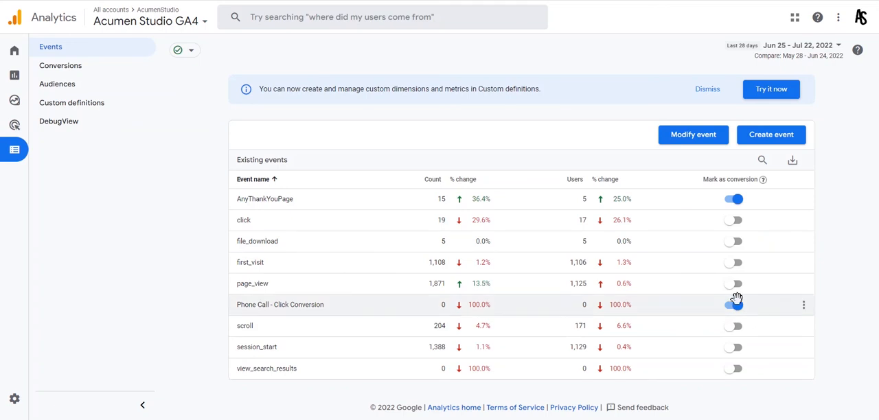
Check which events are listed under the property's conversion events and return to the existing events list
{"action": "mouse_move", "coordinate": [49, 203]}
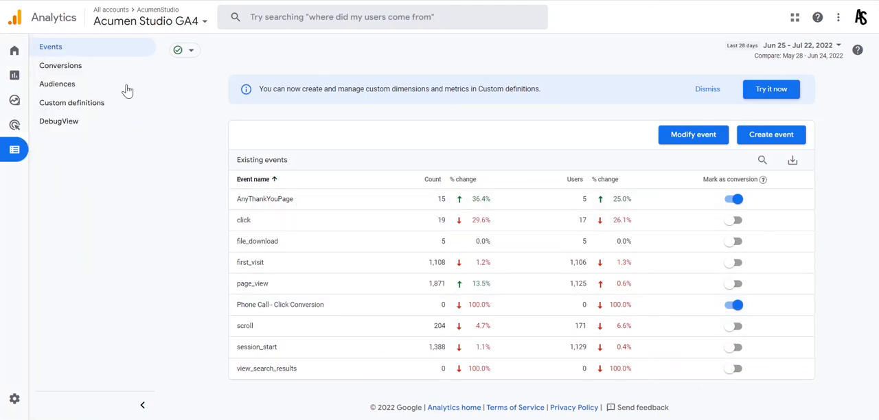
{"action": "left_click", "coordinate": [66, 73]}
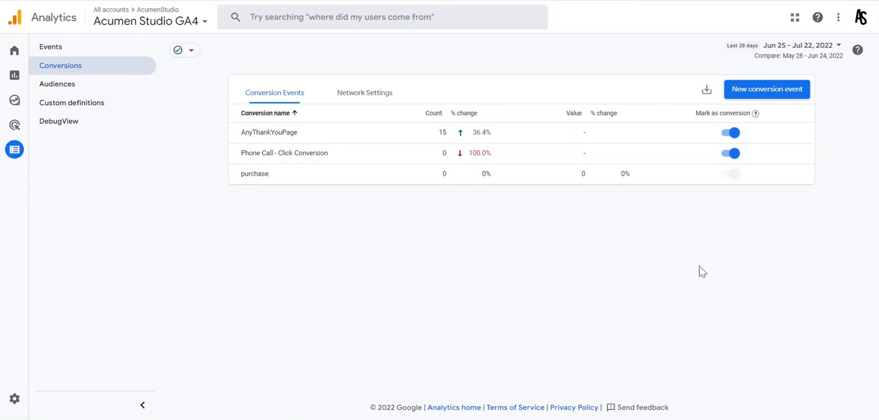
{"action": "left_click", "coordinate": [64, 47]}
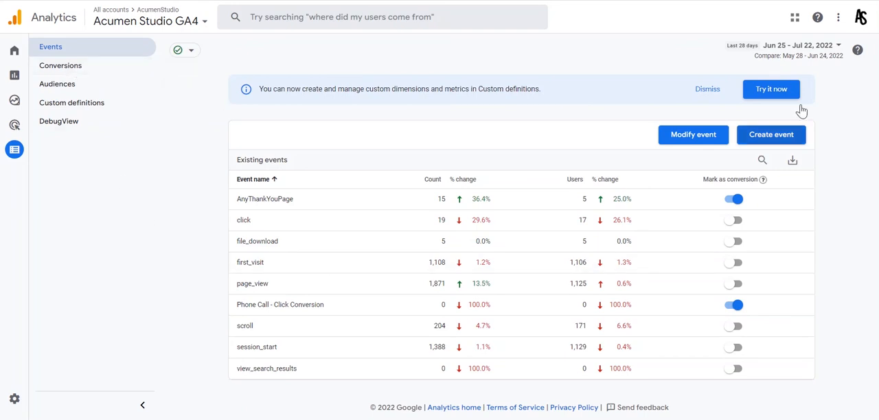
Open the AnyThankYouPage custom event, inspect the parameter and value of its matching condition, and return to the custom events list
{"action": "left_click", "coordinate": [769, 136]}
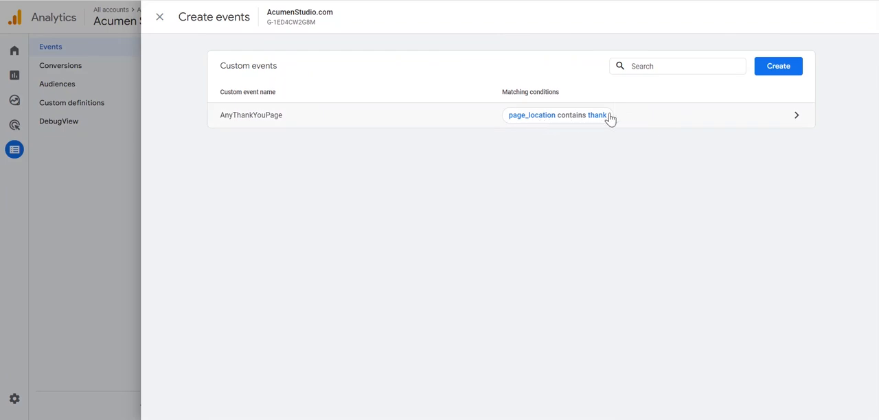
{"action": "left_click", "coordinate": [650, 119]}
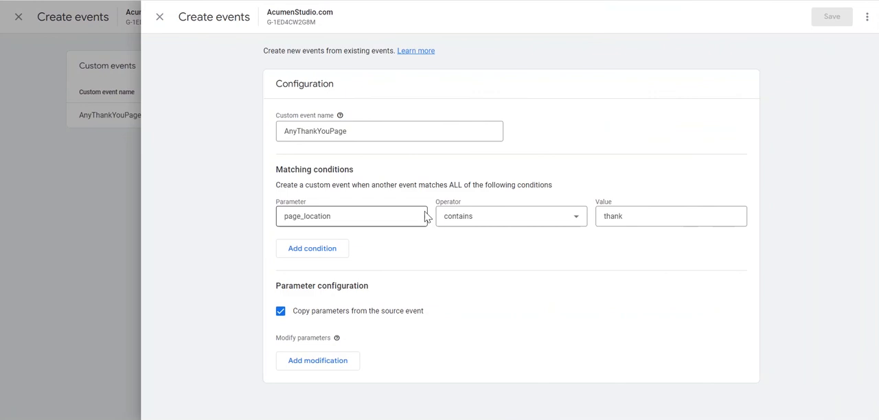
{"action": "left_click", "coordinate": [375, 216]}
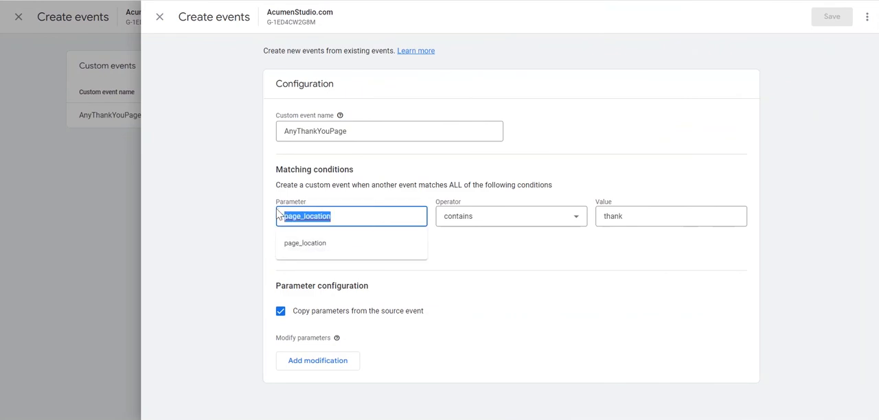
{"action": "left_click", "coordinate": [354, 214]}
{"action": "left_click", "coordinate": [248, 207]}
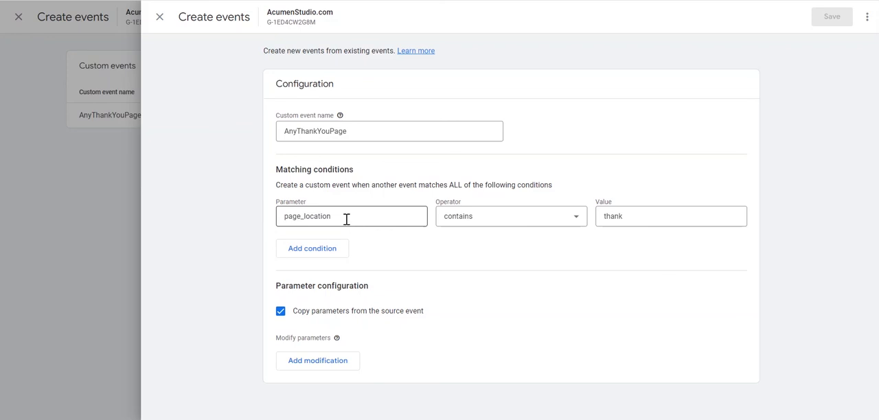
{"action": "left_click_drag", "start_coordinate": [654, 216], "coordinate": [569, 228]}
{"action": "left_click", "coordinate": [646, 235]}
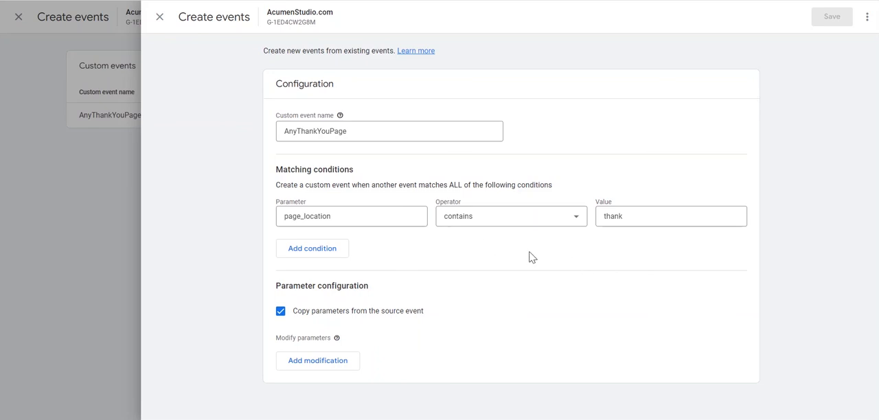
{"action": "left_click", "coordinate": [160, 17]}
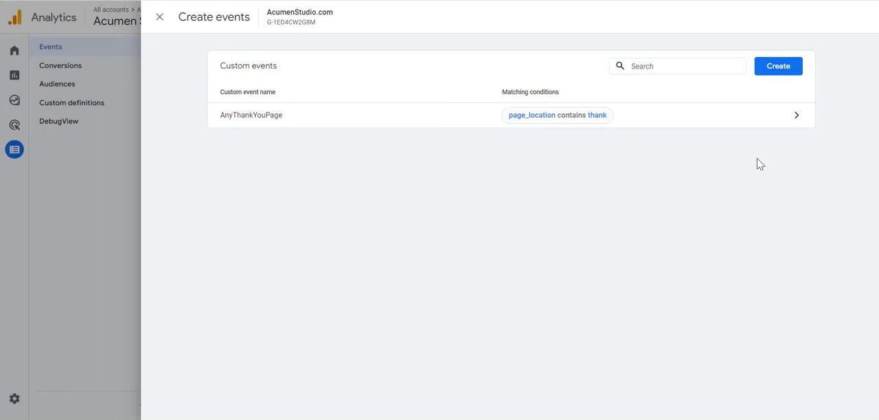
Start a new custom event and look over the operators available for its matching condition
{"action": "left_click", "coordinate": [781, 67]}
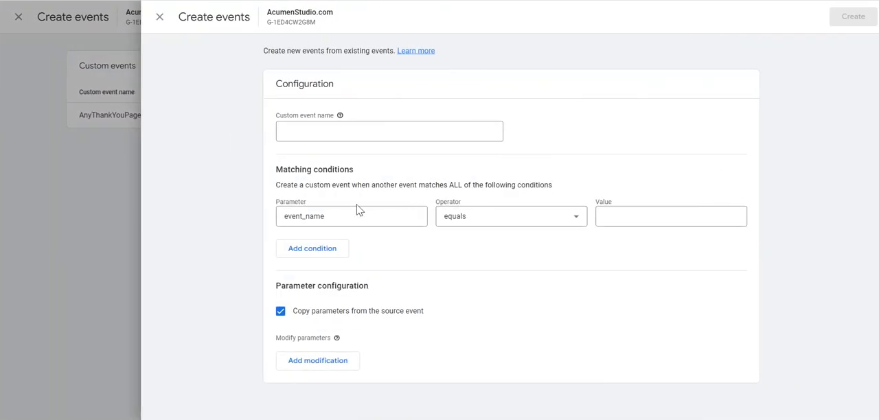
{"action": "left_click", "coordinate": [347, 215]}
{"action": "left_click", "coordinate": [467, 266]}
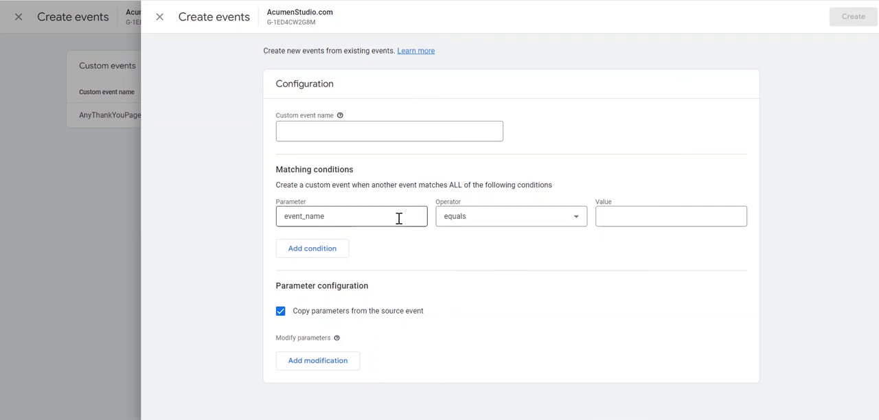
{"action": "left_click", "coordinate": [549, 218]}
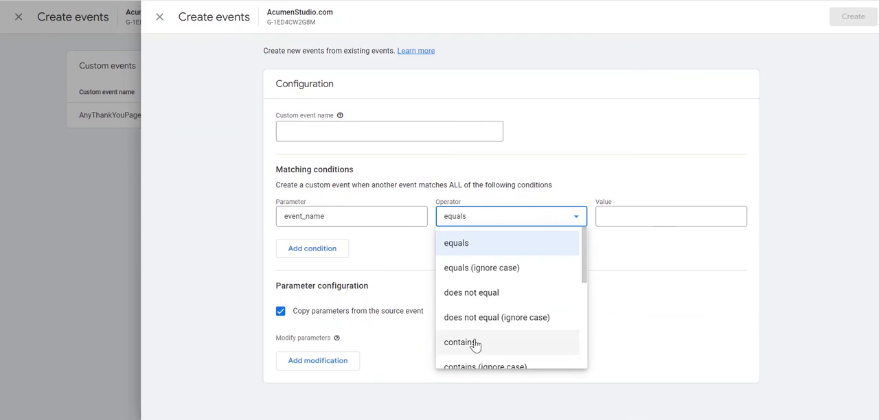
Clear the matching condition's parameter in the new custom event and browse the full list of available parameters
{"action": "left_click", "coordinate": [329, 217]}
{"action": "left_click_drag", "start_coordinate": [329, 217], "coordinate": [245, 227]}
{"action": "key", "text": "BackSpace"}
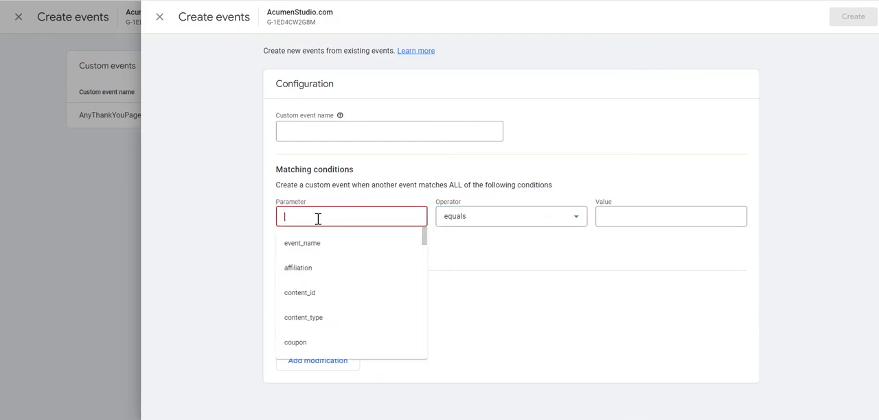
{"action": "scroll", "coordinate": [345, 276], "scroll_direction": "down", "scroll_amount": 10}
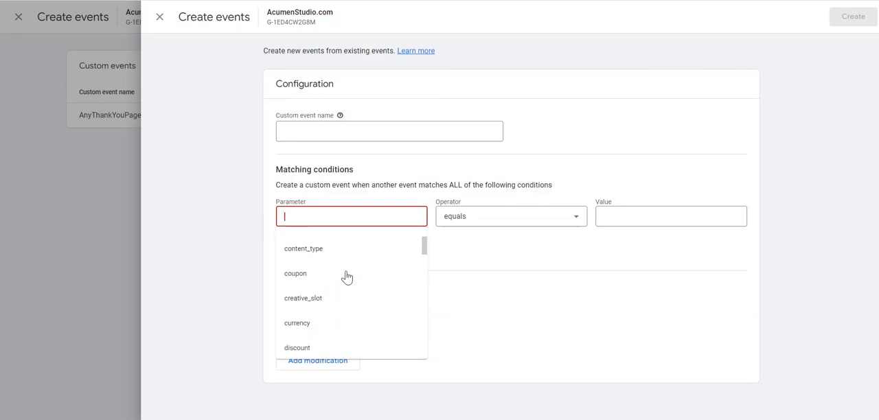
{"action": "scroll", "coordinate": [359, 303], "scroll_direction": "up", "scroll_amount": 6}
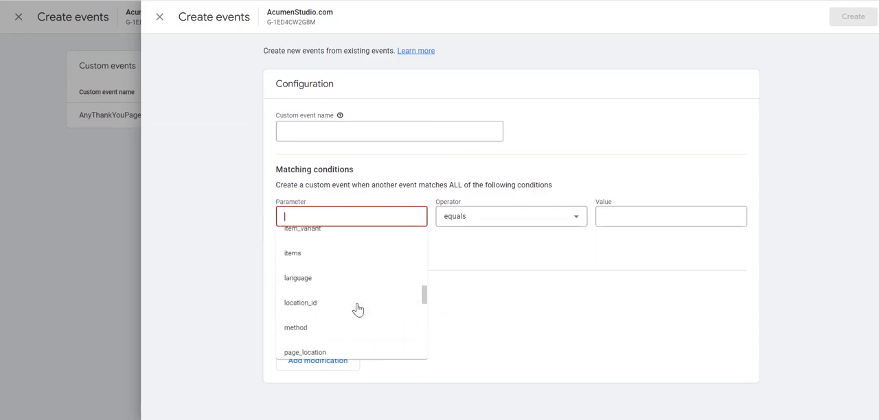
{"action": "scroll", "coordinate": [358, 309], "scroll_direction": "up", "scroll_amount": 5}
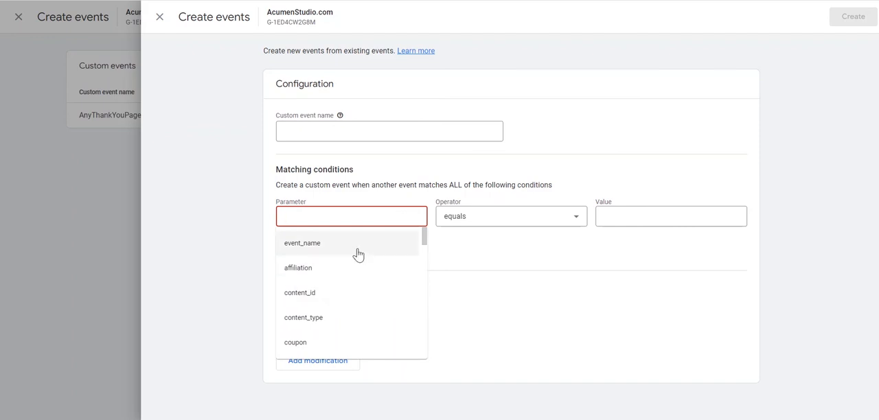
{"action": "scroll", "coordinate": [356, 260], "scroll_direction": "down", "scroll_amount": 2}
{"action": "scroll", "coordinate": [356, 260], "scroll_direction": "down", "scroll_amount": 4}
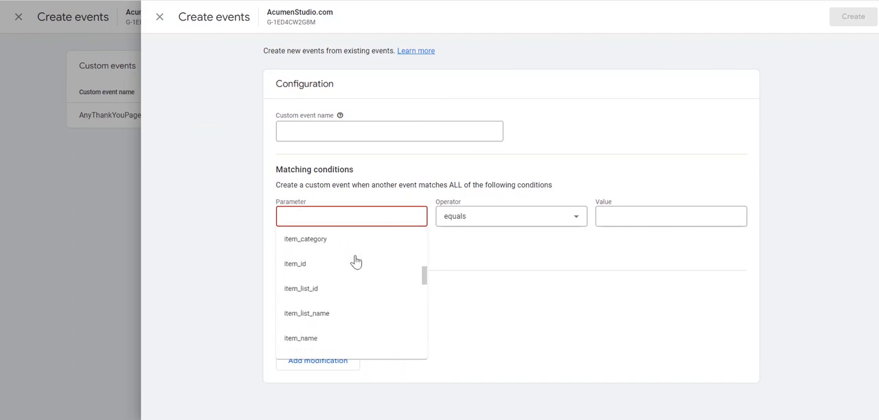
{"action": "scroll", "coordinate": [351, 259], "scroll_direction": "down", "scroll_amount": 4}
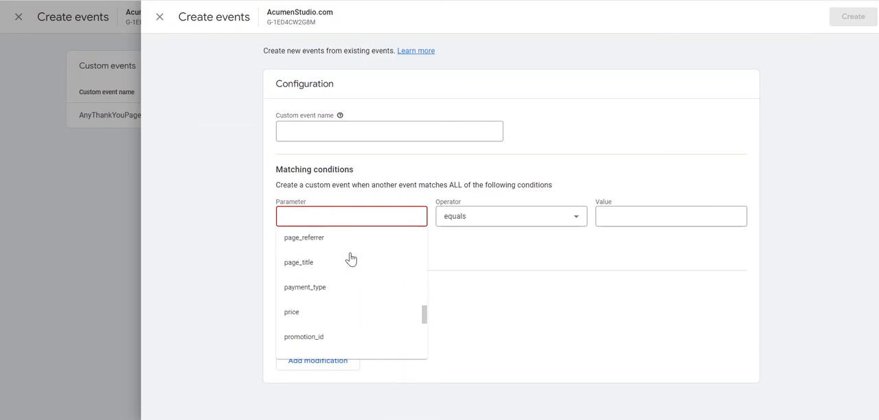
{"action": "scroll", "coordinate": [351, 259], "scroll_direction": "down", "scroll_amount": 4}
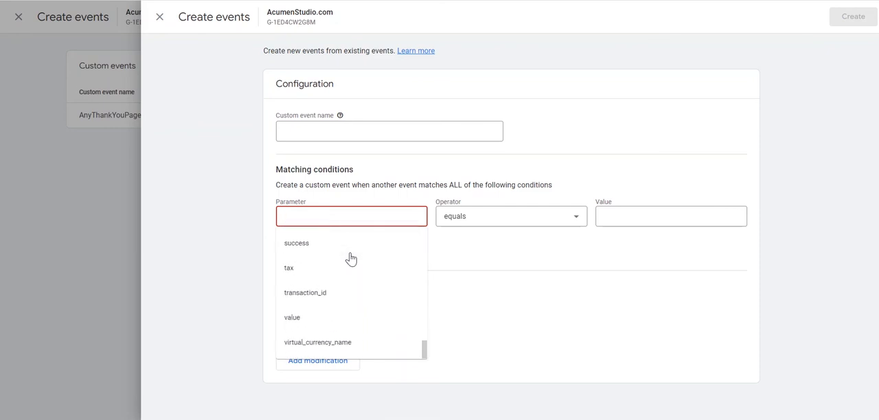
{"action": "left_click", "coordinate": [553, 337]}
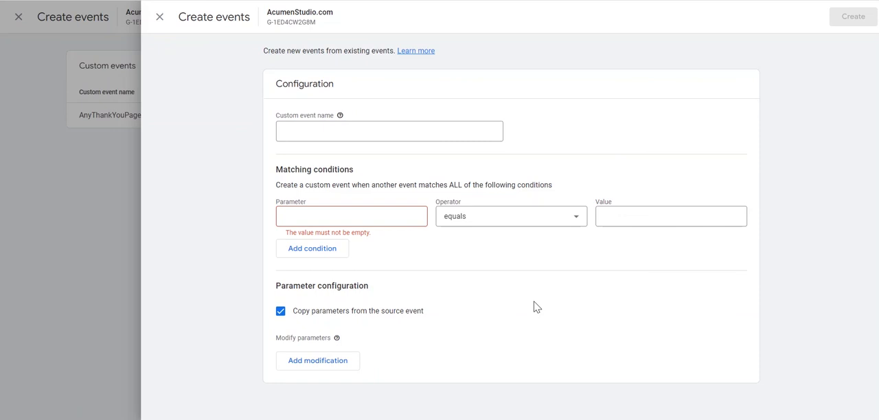
Discard the unsaved custom event and return to the existing events list
{"action": "left_click", "coordinate": [162, 17]}
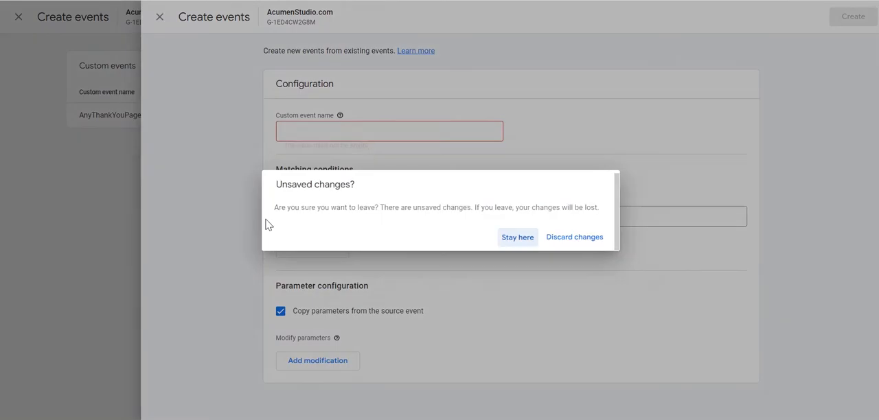
{"action": "left_click", "coordinate": [542, 242]}
{"action": "left_click", "coordinate": [161, 23]}
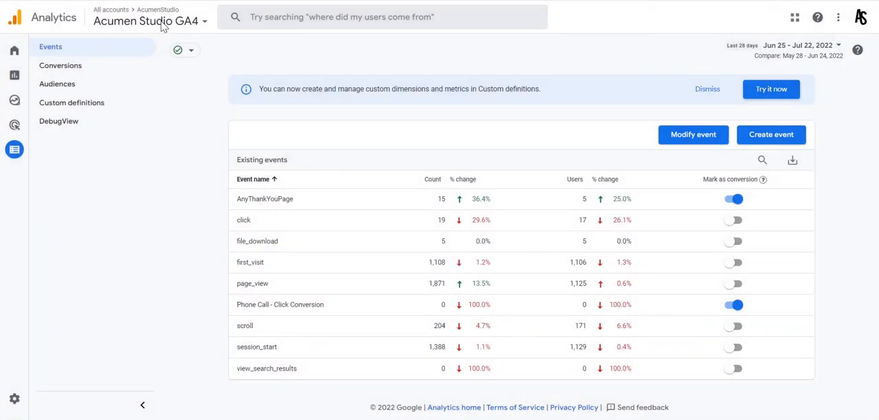